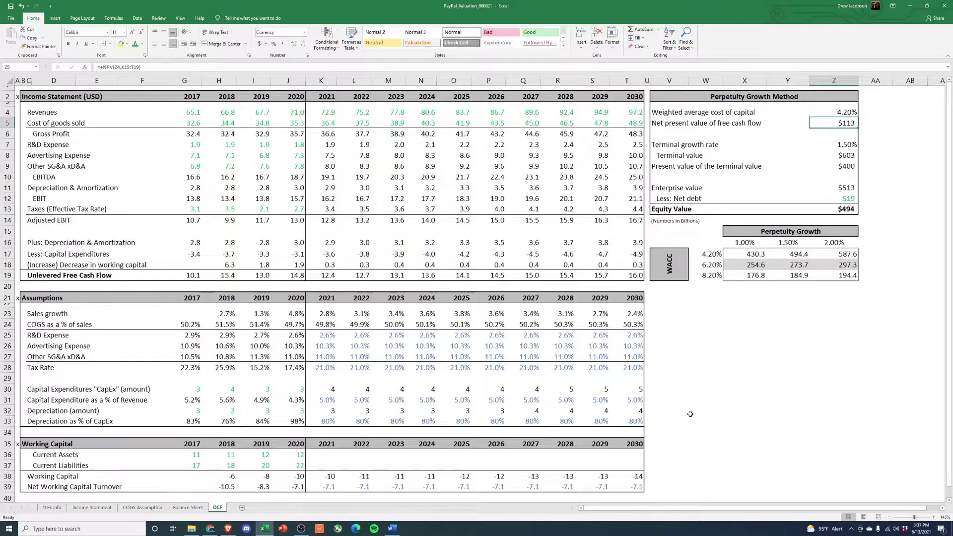
click(296, 326)
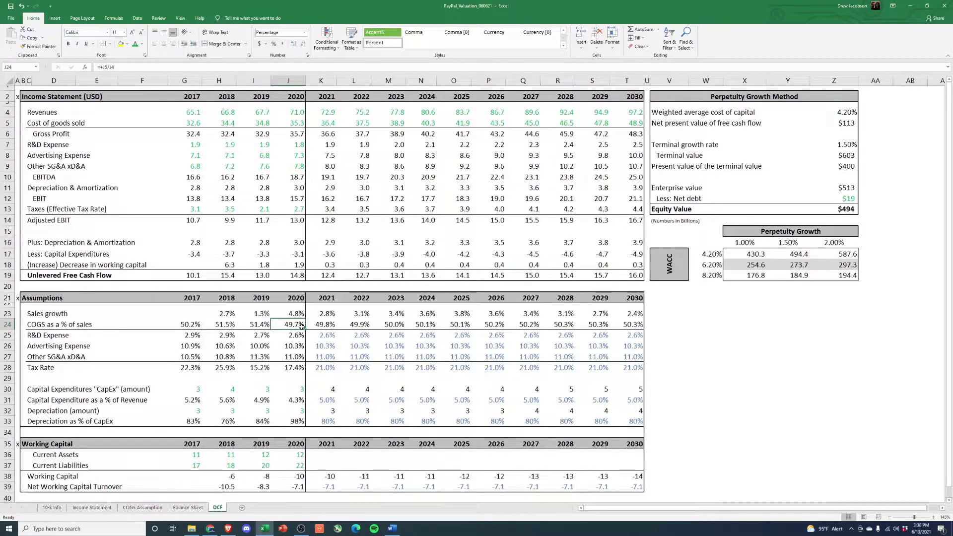
drag(301, 326, 631, 325)
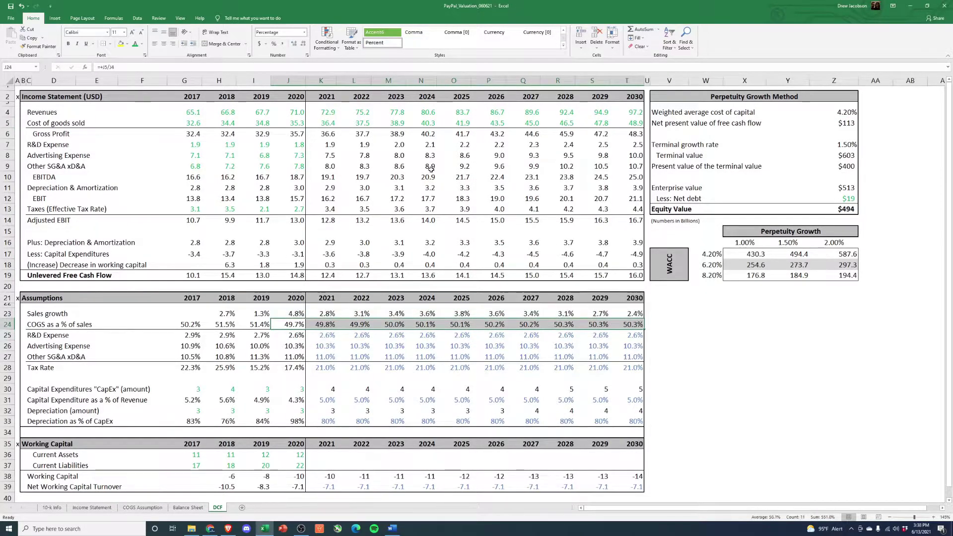
drag(295, 113, 642, 114)
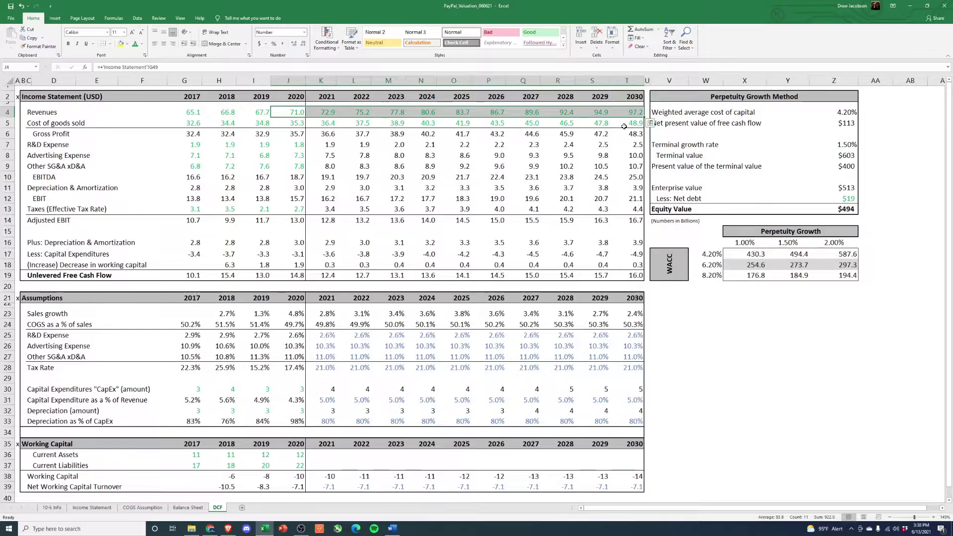
click(326, 347)
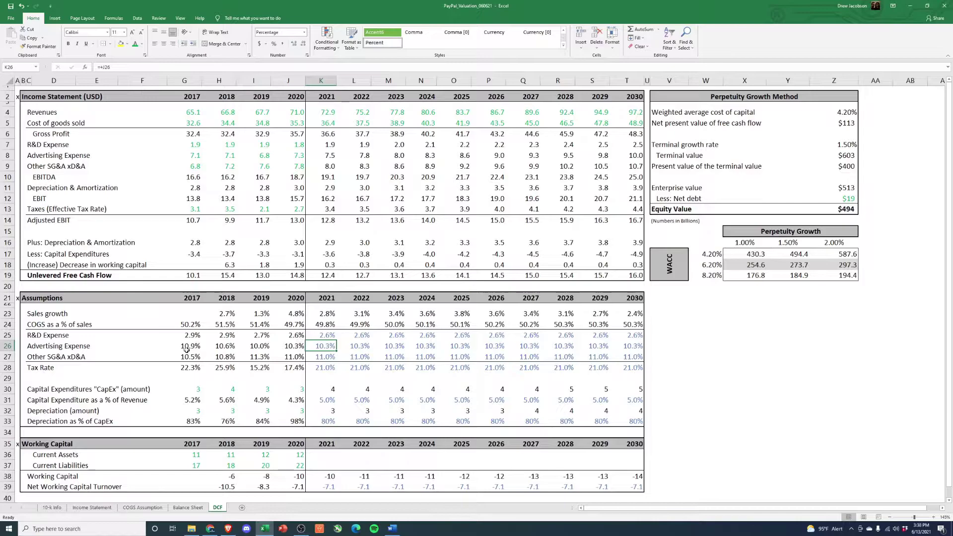
drag(187, 337, 287, 336)
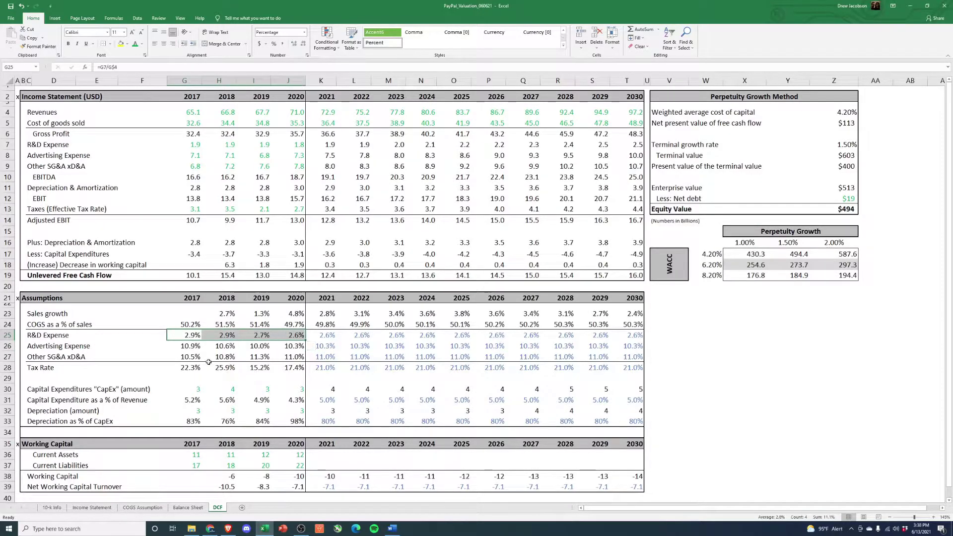
drag(193, 347, 292, 347)
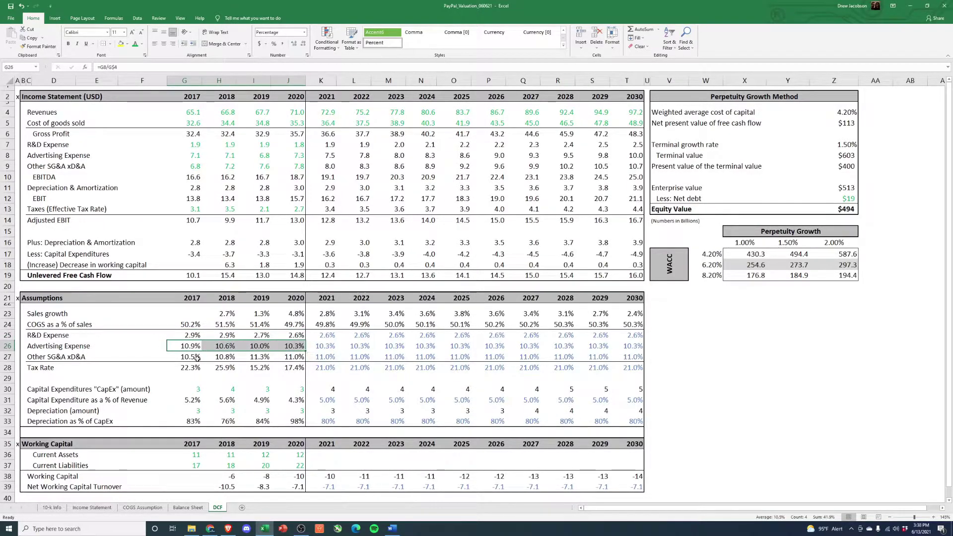
drag(197, 358, 288, 356)
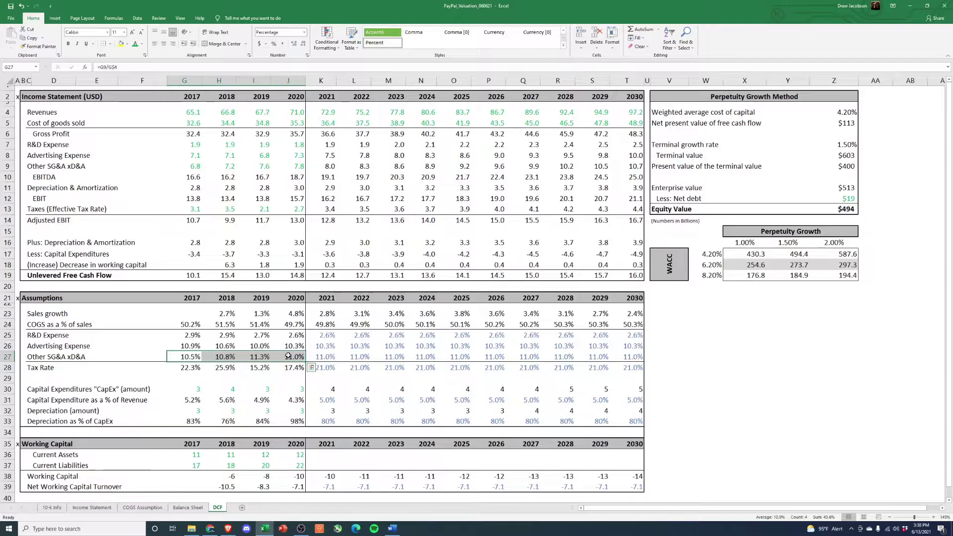
click(294, 389)
scroll(243, 378, down, 1)
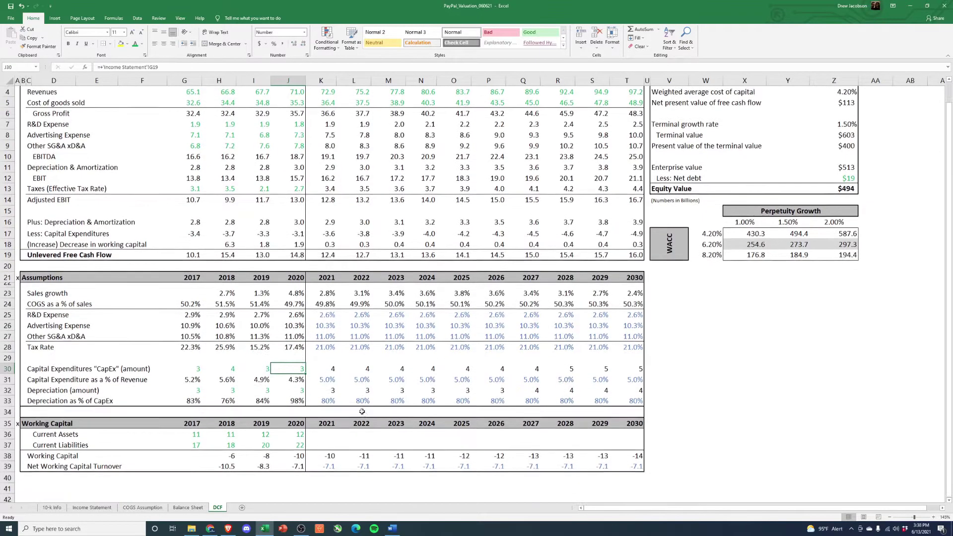
click(292, 380)
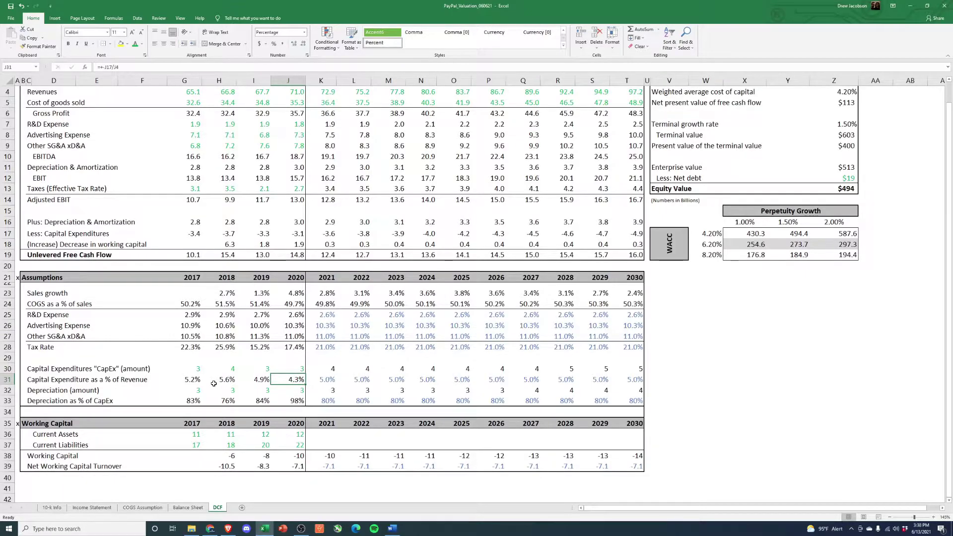
drag(198, 381, 272, 384)
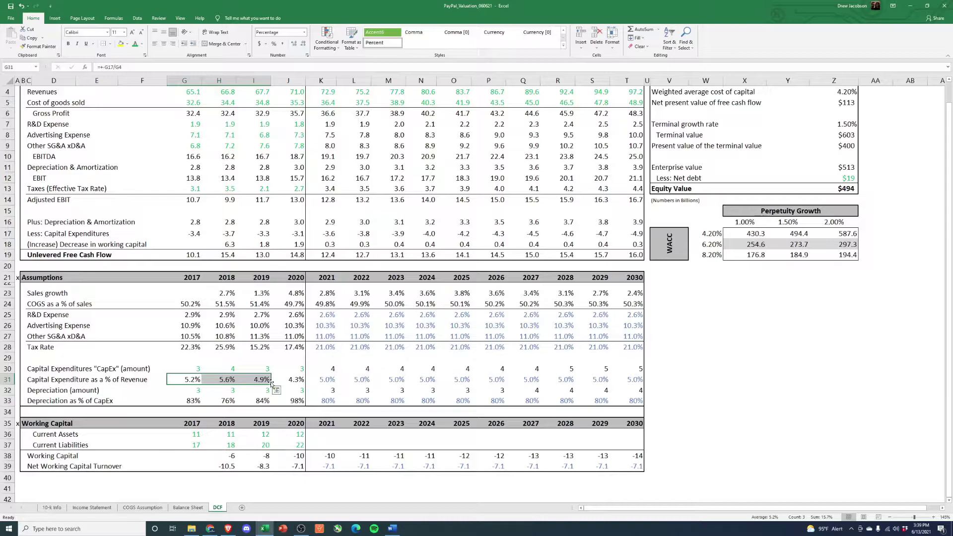
click(295, 400)
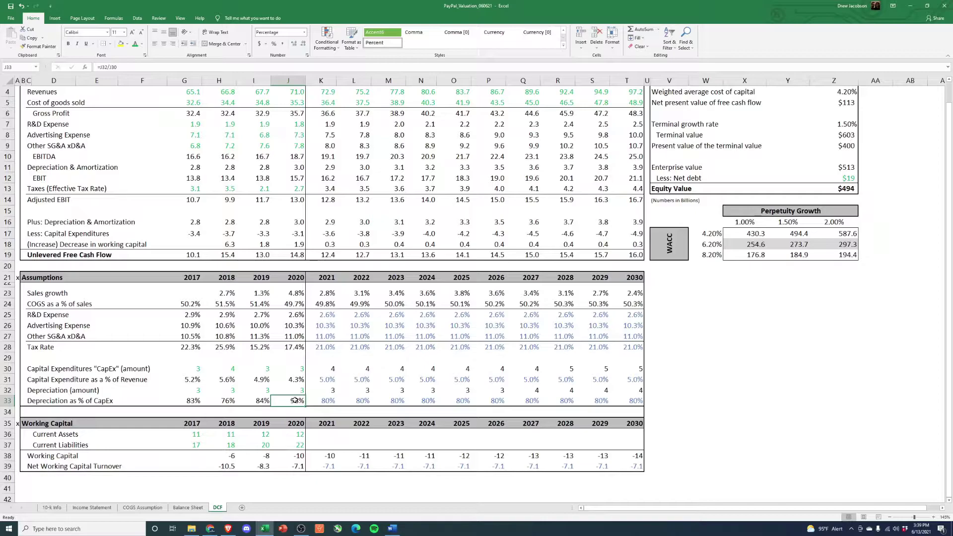
drag(323, 401, 636, 400)
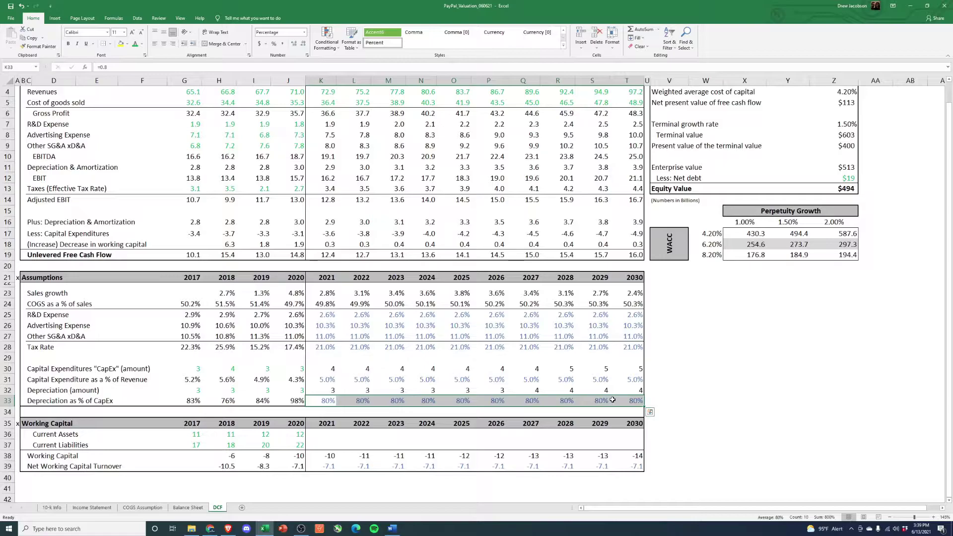
click(324, 467)
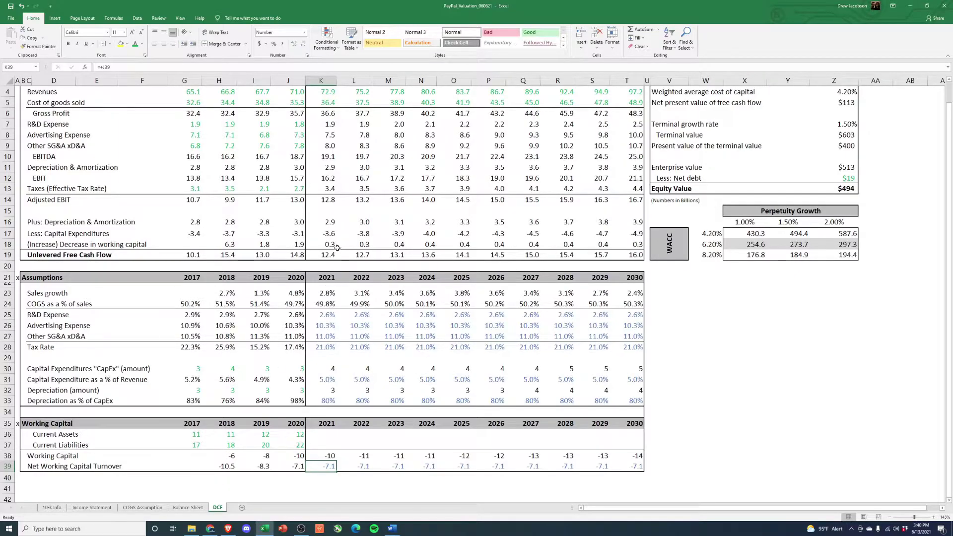
drag(338, 248, 627, 242)
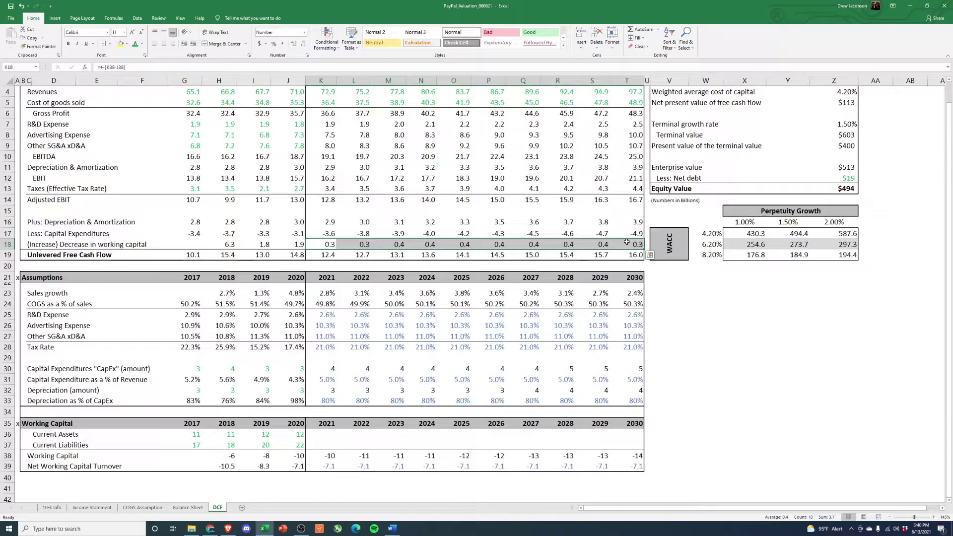
click(302, 255)
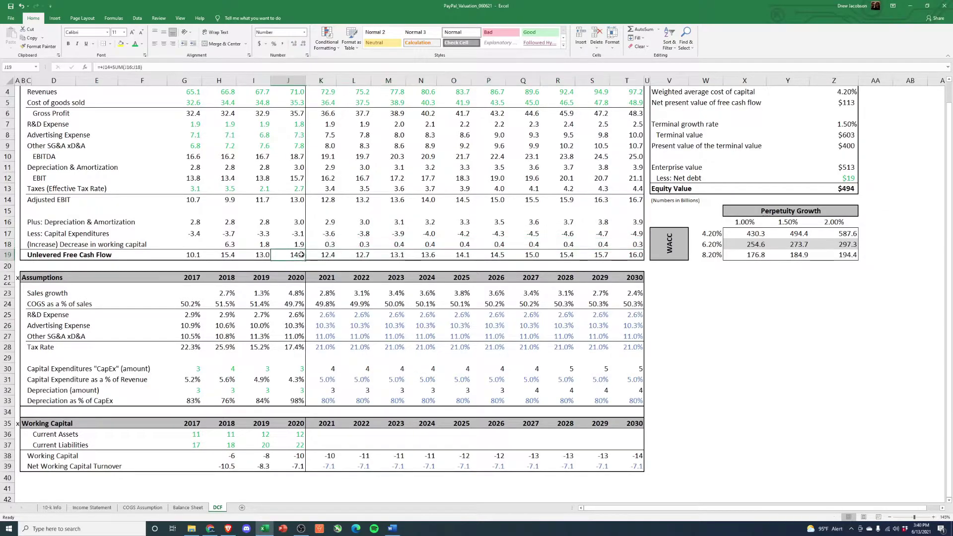
scroll(301, 254, up, 1)
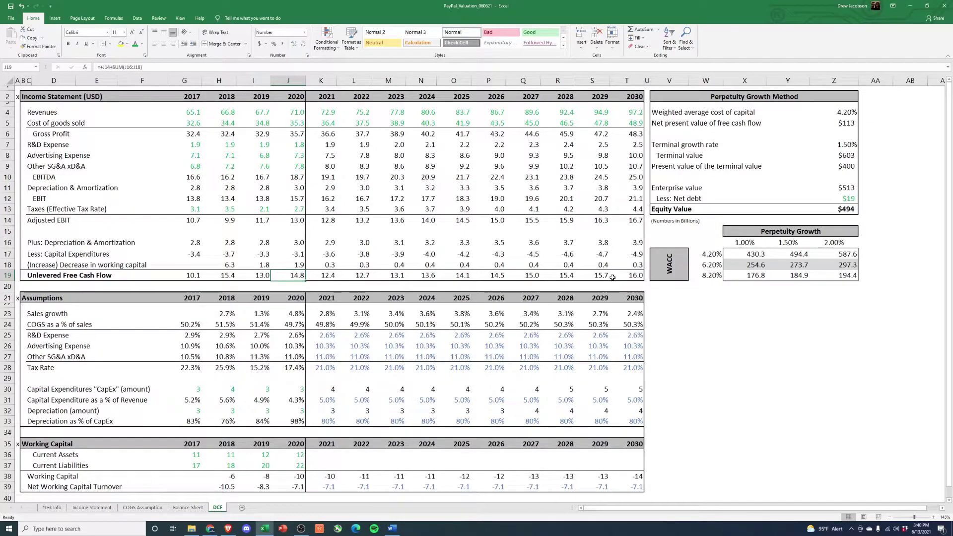
click(637, 276)
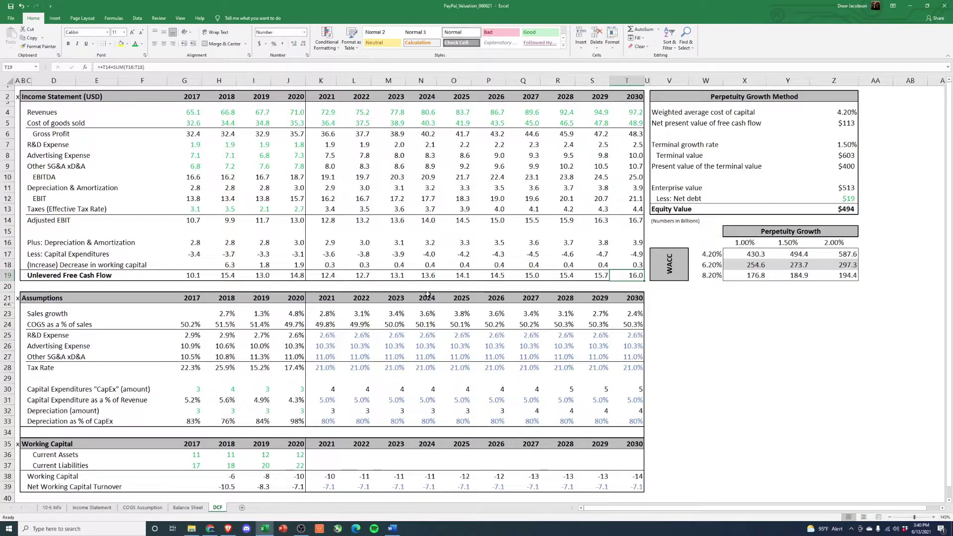
drag(325, 276, 437, 282)
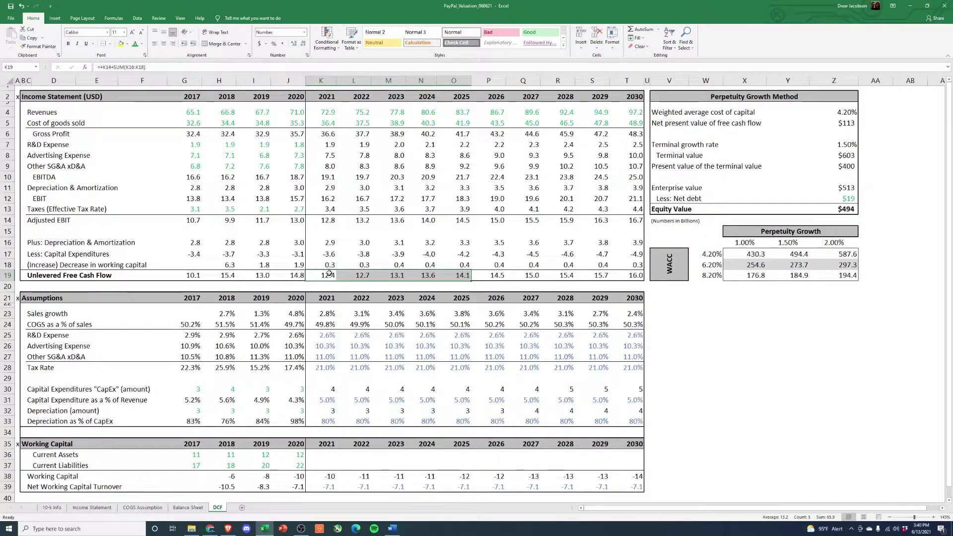
drag(330, 273, 617, 275)
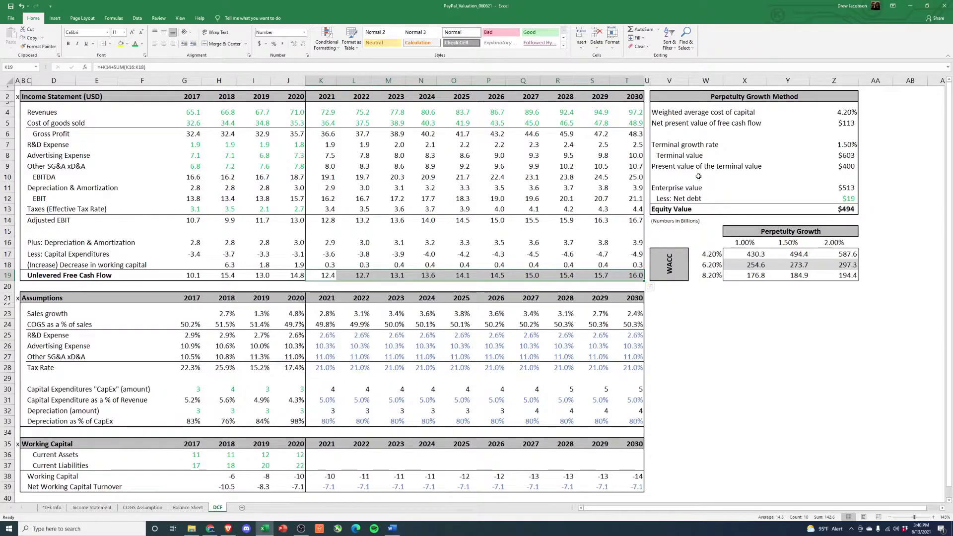
click(855, 209)
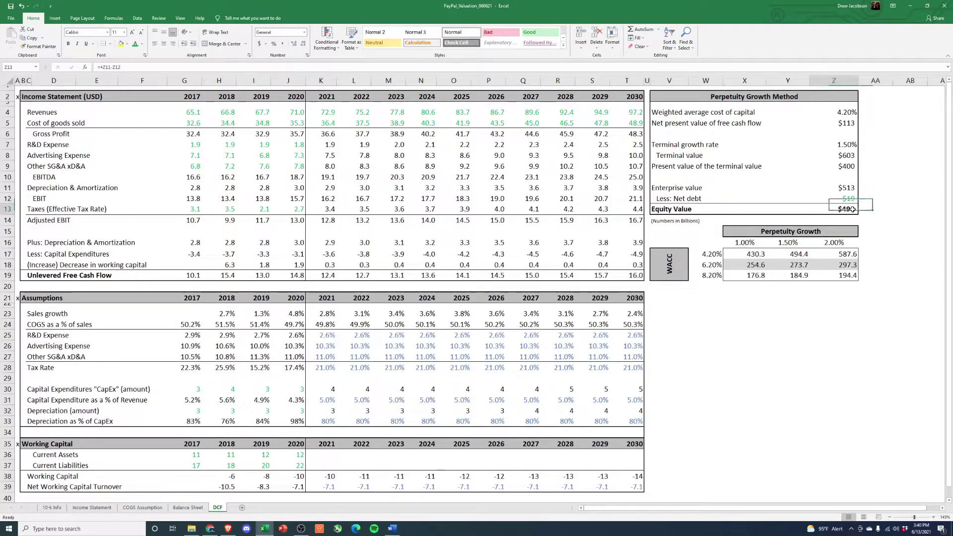
click(855, 113)
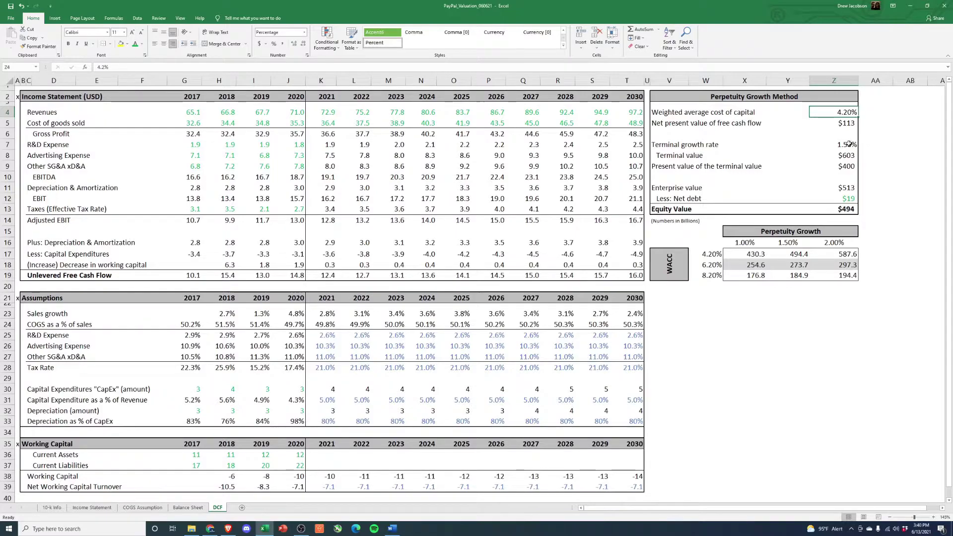
key(Down)
key(Down)
key(Down)
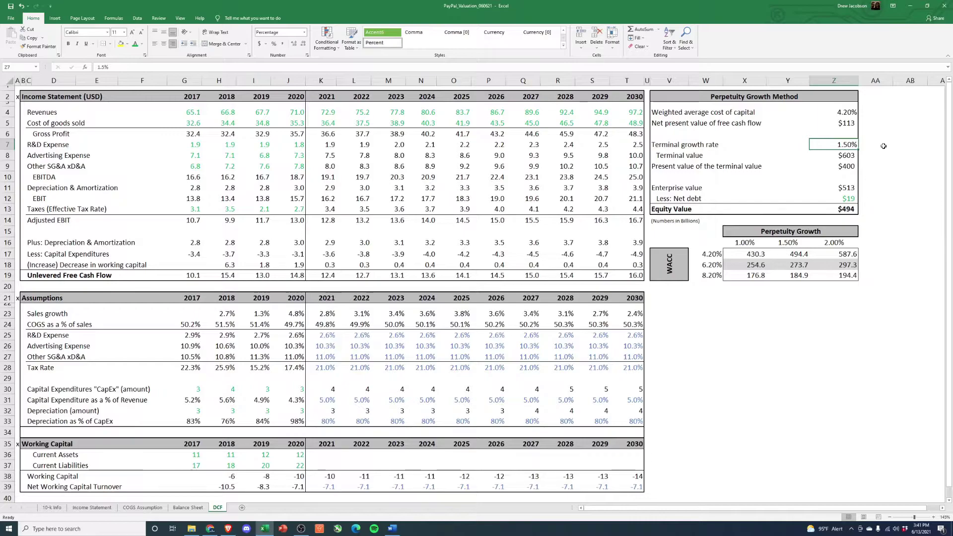
click(636, 316)
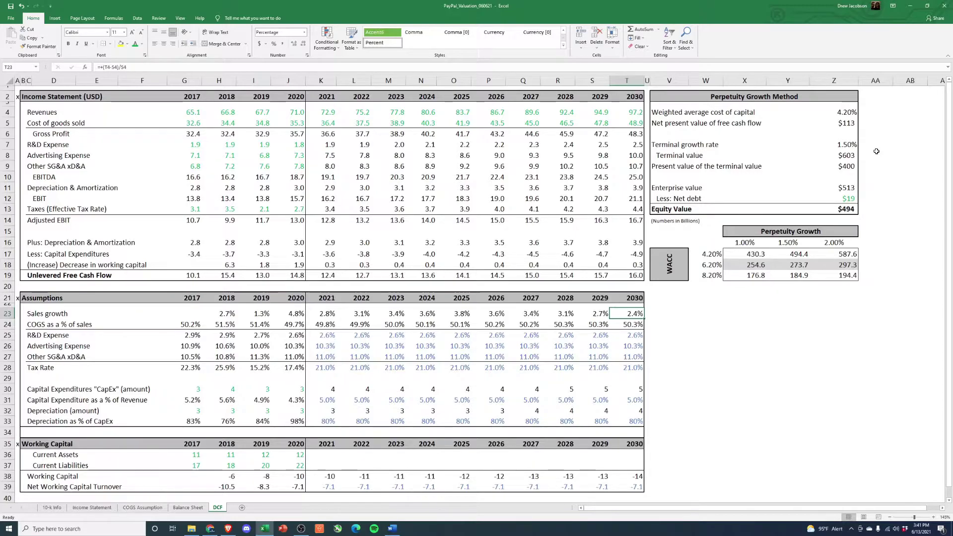
click(843, 145)
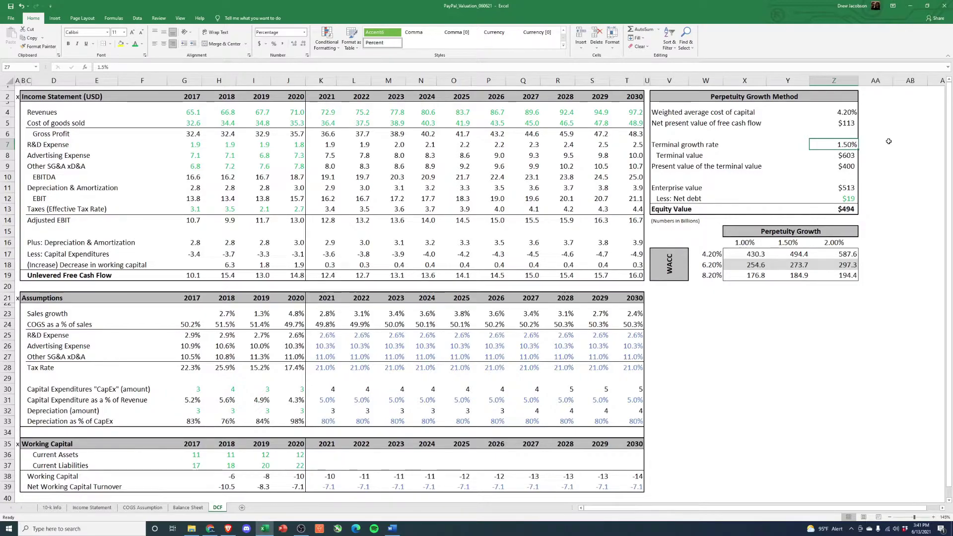
click(849, 207)
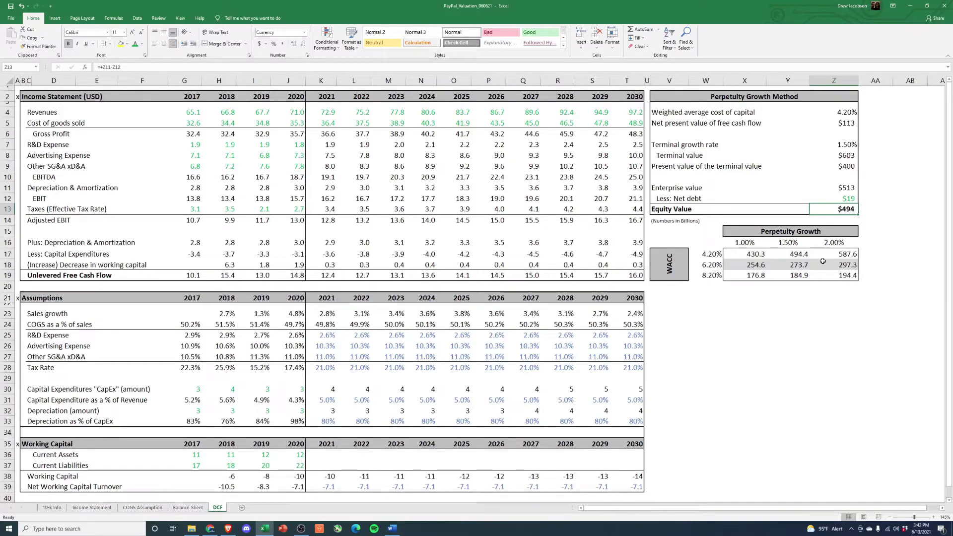
drag(745, 266, 850, 271)
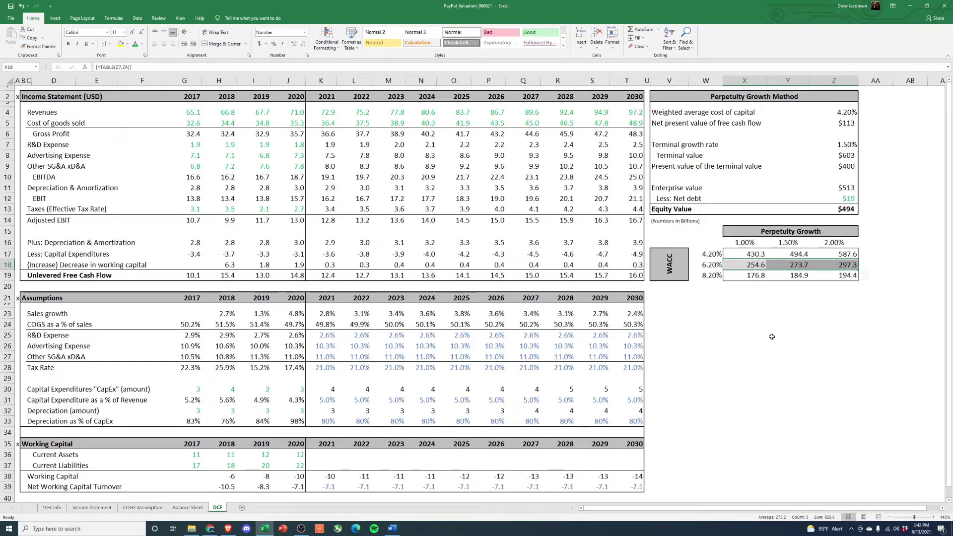
drag(744, 243, 834, 244)
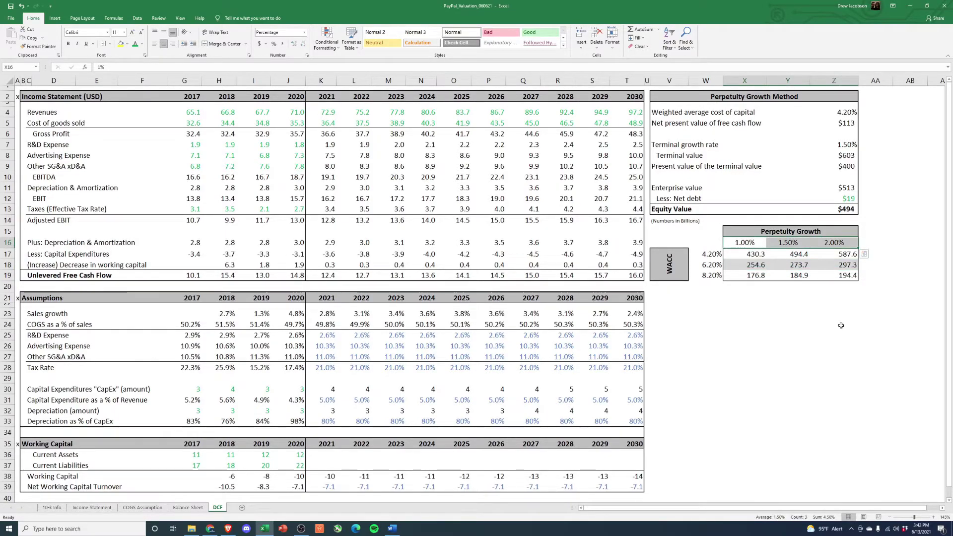
click(801, 264)
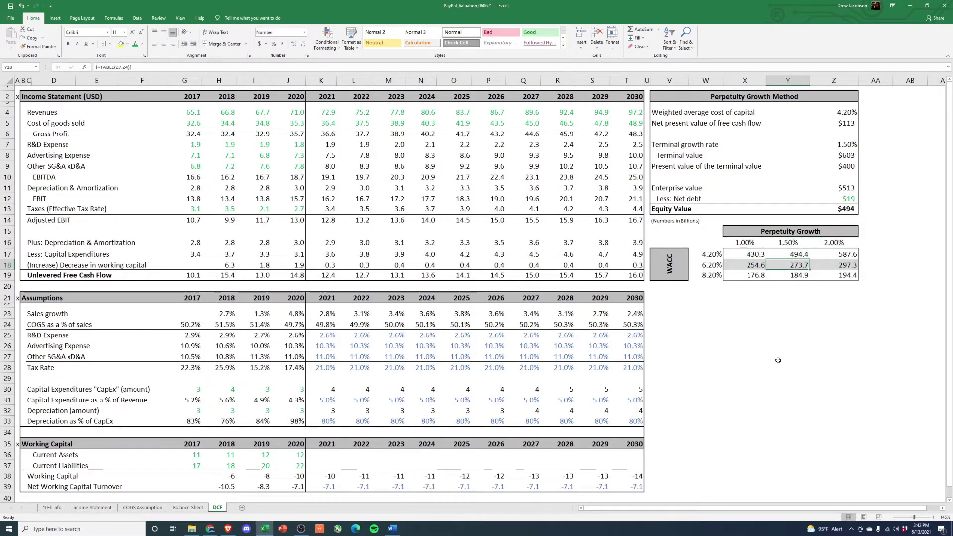